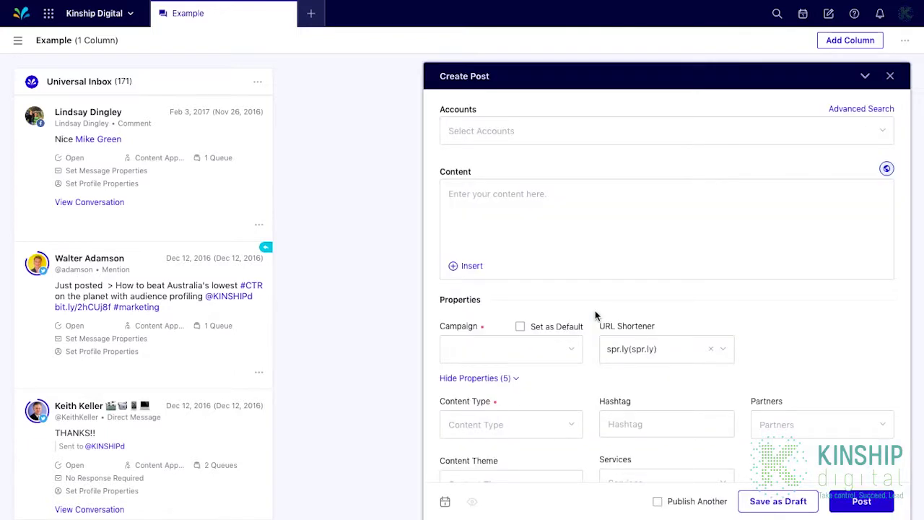
Upload pexels-photo-346796.jpeg from the computer as the post photo and import it into the Asset Manager.
{"action": "left_click", "coordinate": [466, 266]}
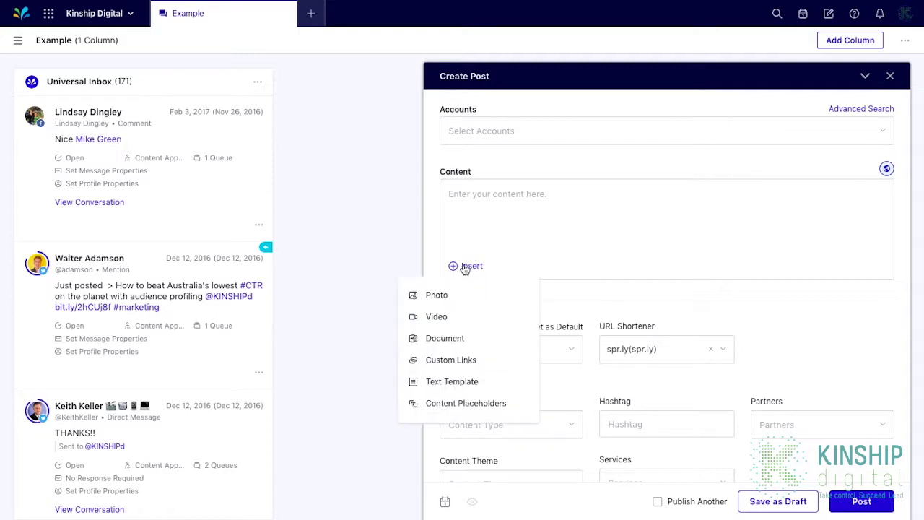
{"action": "left_click", "coordinate": [461, 295]}
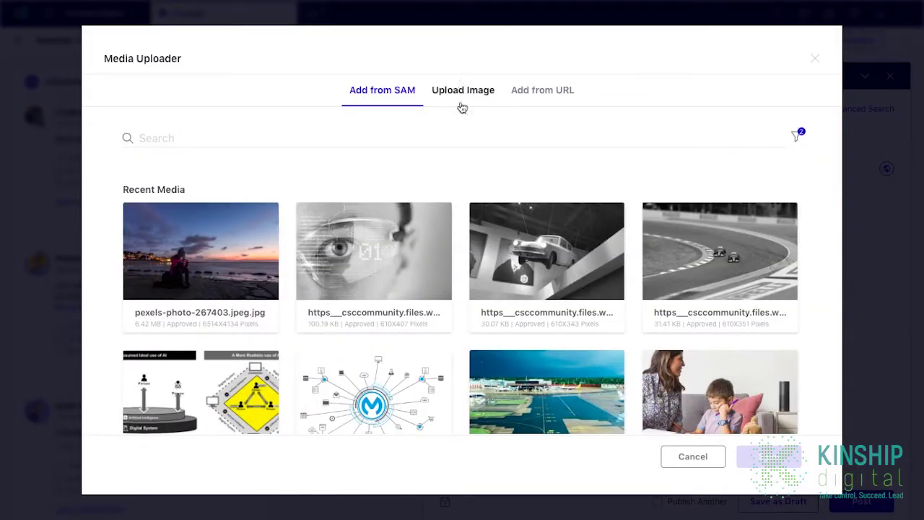
{"action": "left_click", "coordinate": [462, 92]}
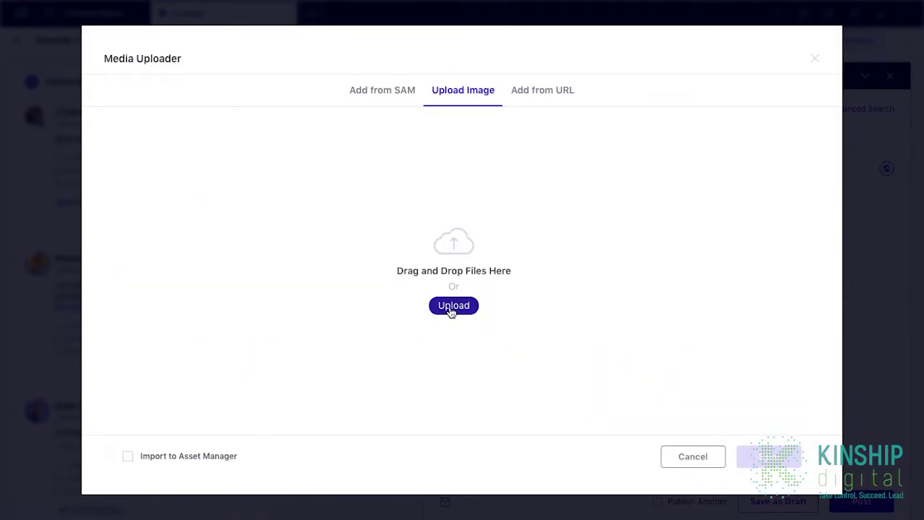
{"action": "left_click", "coordinate": [452, 309]}
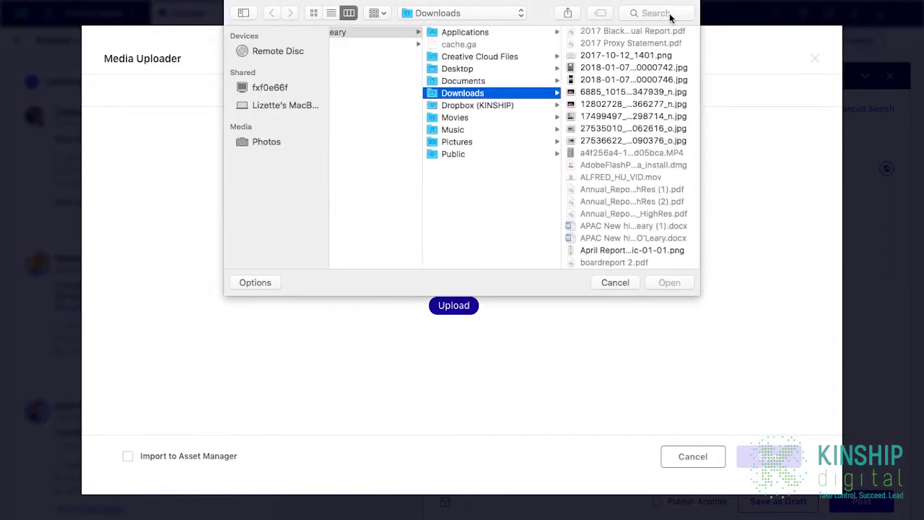
{"action": "left_click", "coordinate": [669, 13]}
{"action": "type", "text": "pexel"}
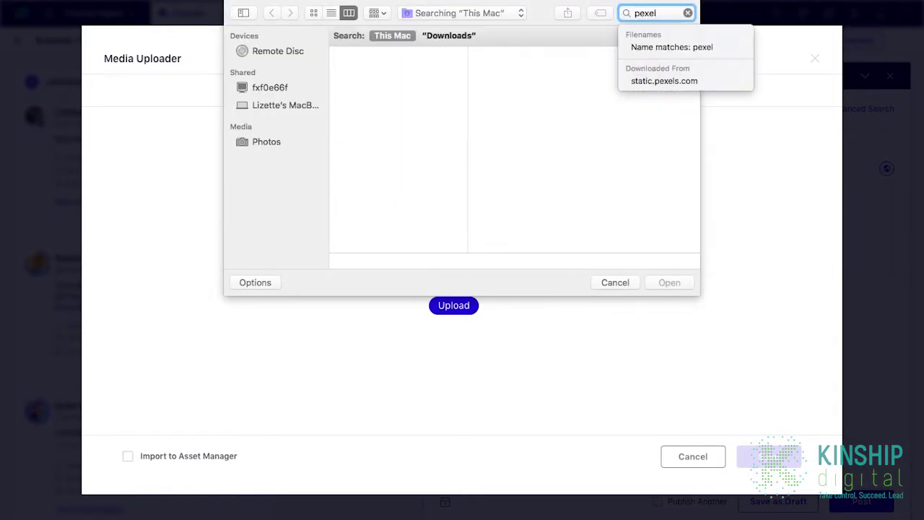
{"action": "left_click", "coordinate": [406, 119]}
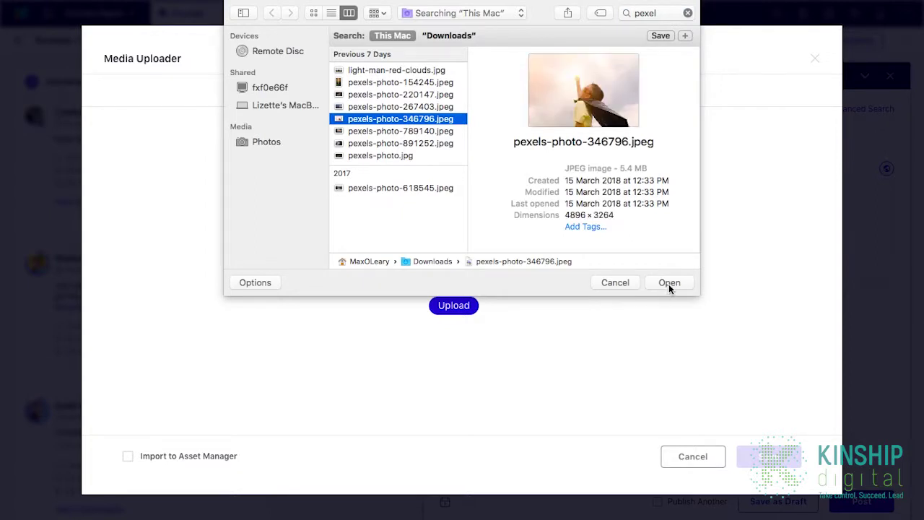
{"action": "left_click", "coordinate": [666, 283]}
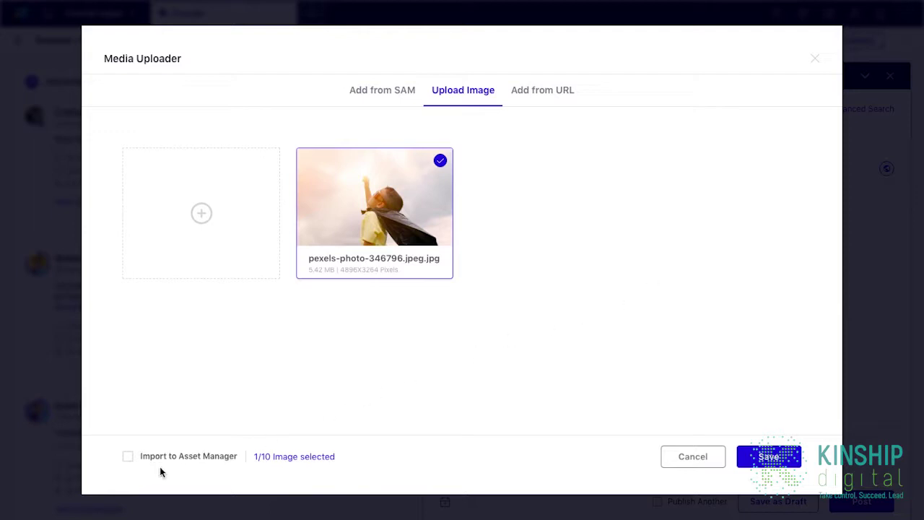
{"action": "left_click", "coordinate": [128, 456]}
Attach the photo, close the post composer, and open Asset Management via the 'sam' search.
{"action": "left_click", "coordinate": [765, 456]}
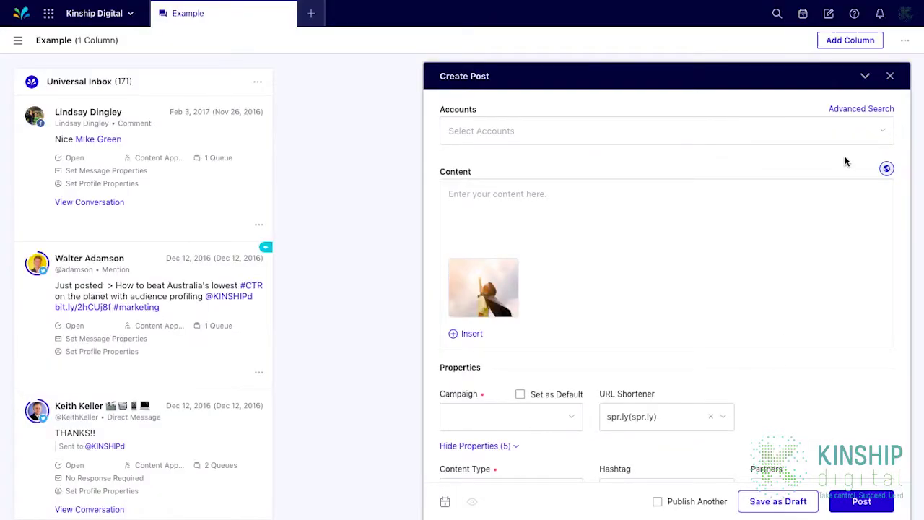
{"action": "left_click", "coordinate": [890, 77]}
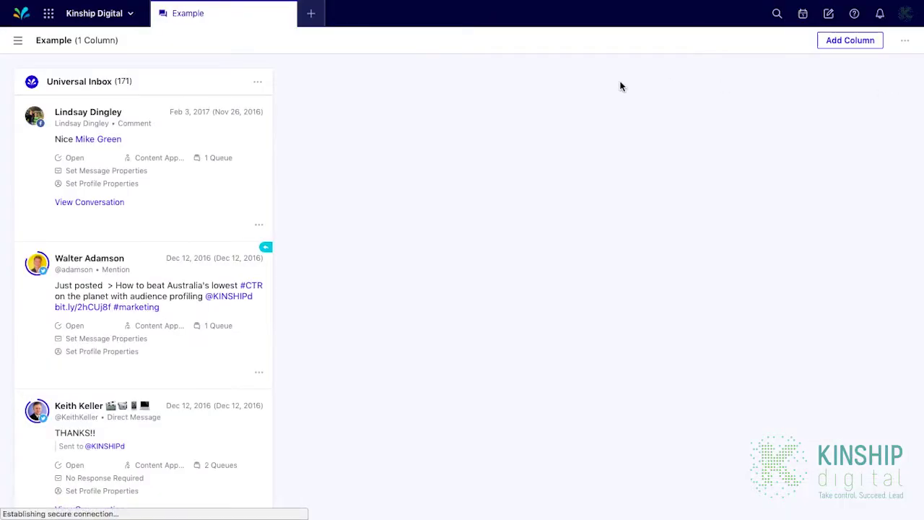
{"action": "left_click", "coordinate": [49, 15]}
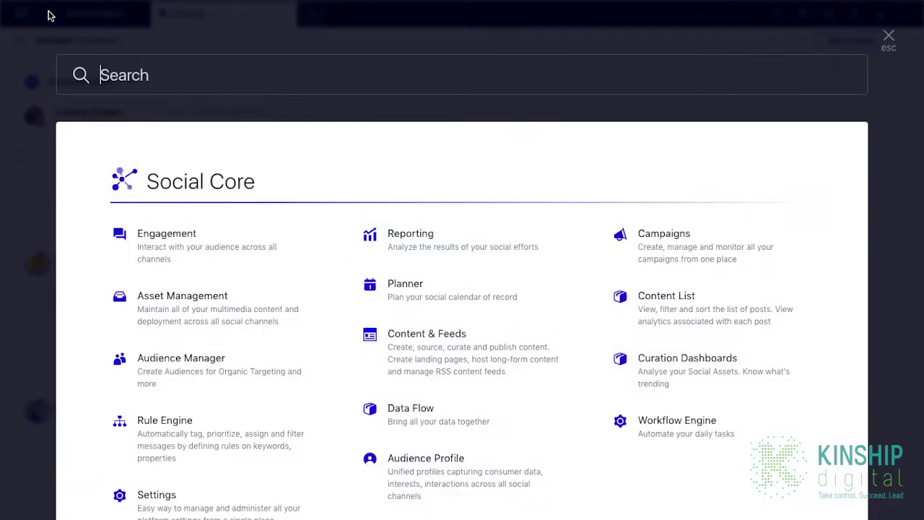
{"action": "type", "text": "sam"}
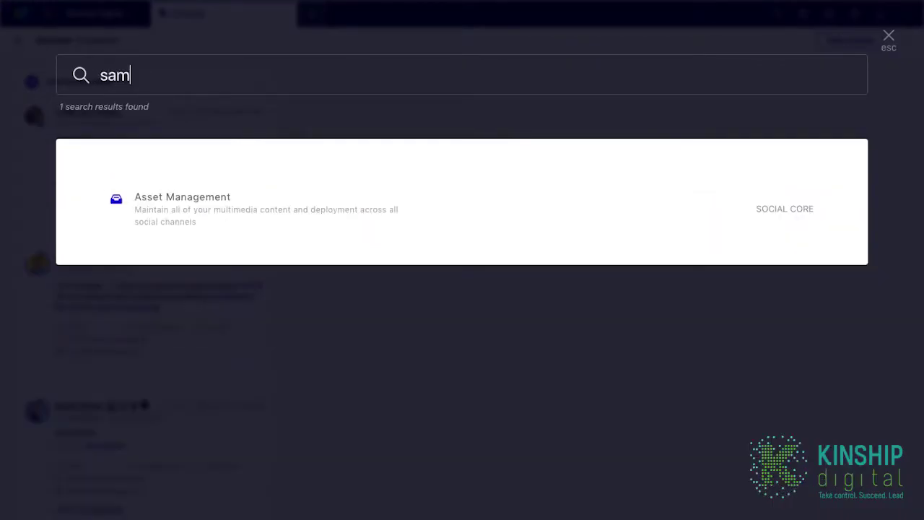
{"action": "left_click", "coordinate": [157, 200]}
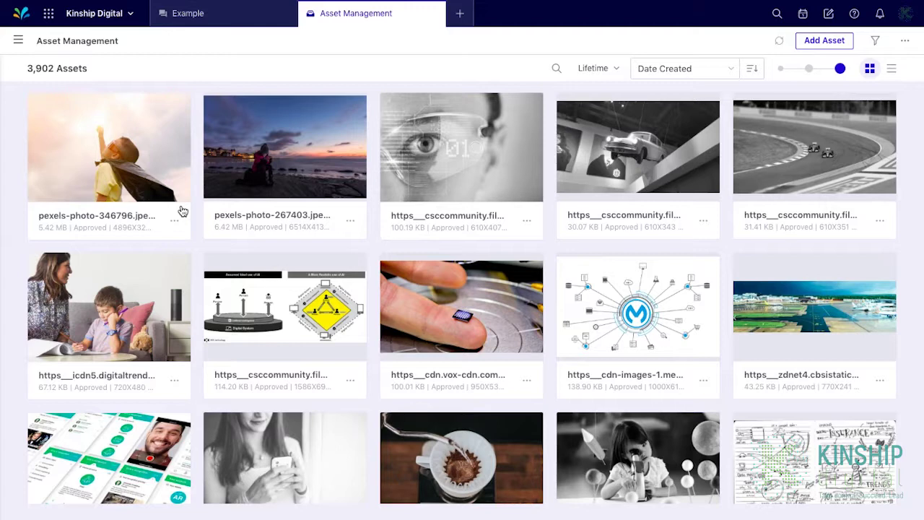
Add a new Simple Text asset and name it 'Sale Website Crash'.
{"action": "left_click", "coordinate": [824, 41]}
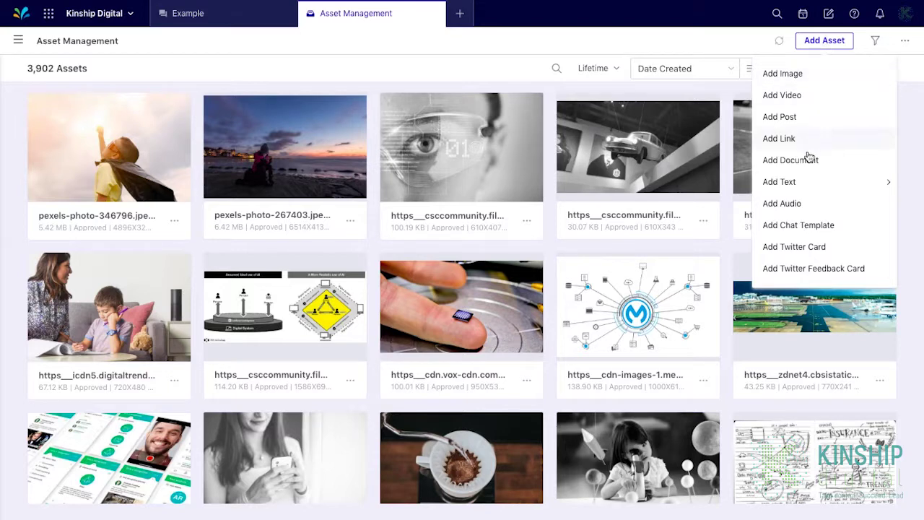
{"action": "mouse_move", "coordinate": [802, 181]}
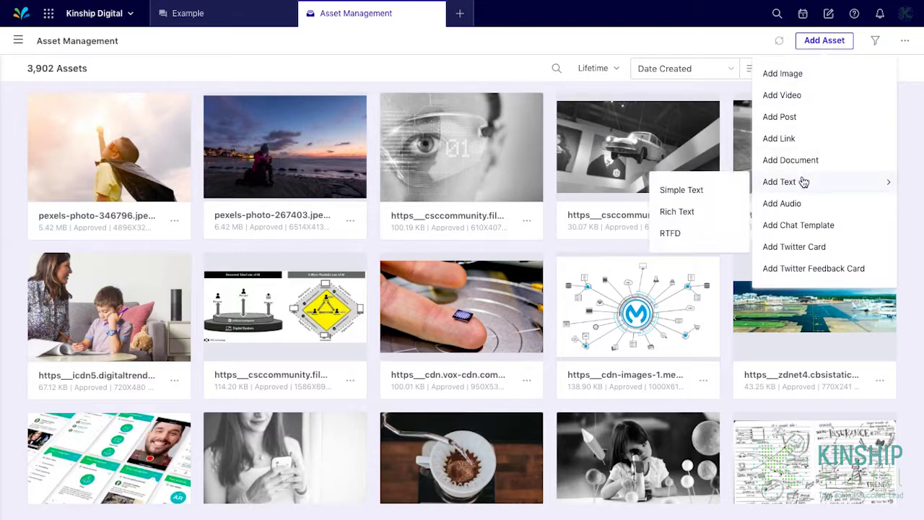
{"action": "left_click", "coordinate": [706, 192]}
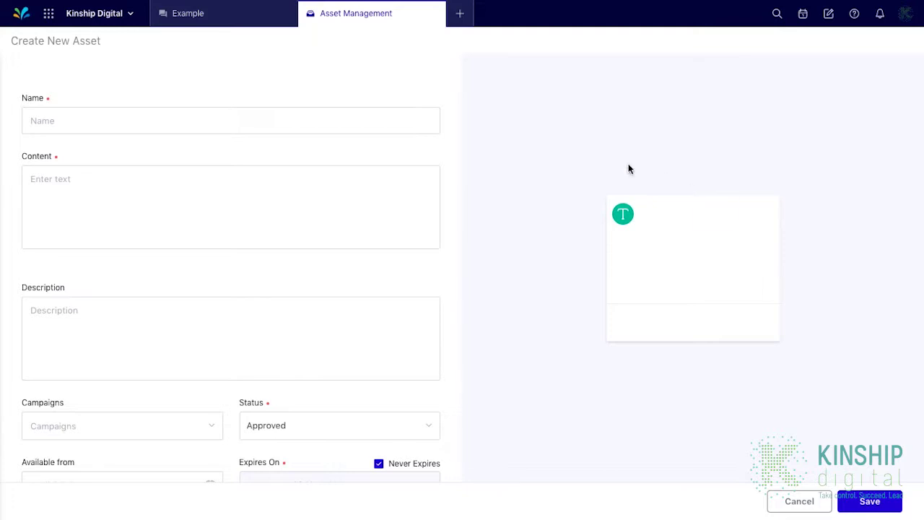
{"action": "left_click", "coordinate": [378, 118]}
{"action": "type", "text": "Sale Website Crash"}
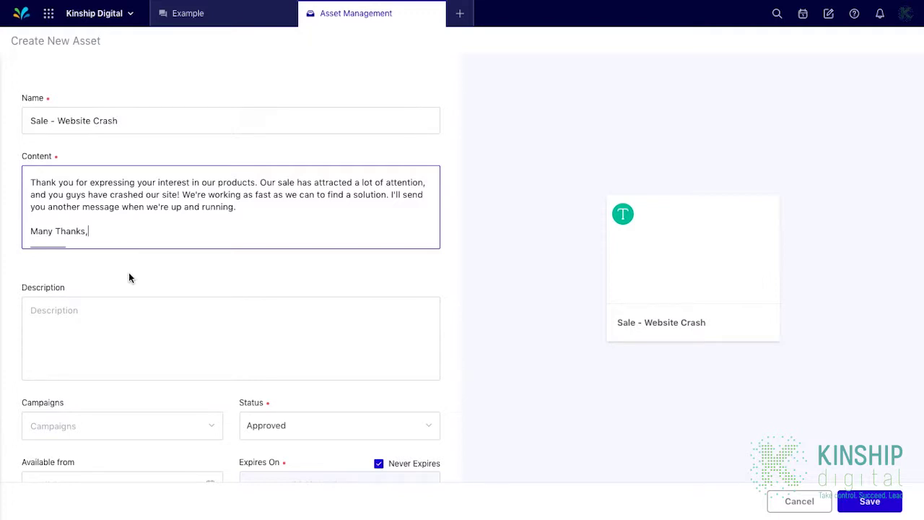
Set the text asset's status to Approved and scroll through the rest of the form.
{"action": "scroll", "coordinate": [129, 277], "scroll_direction": "down", "scroll_amount": 1}
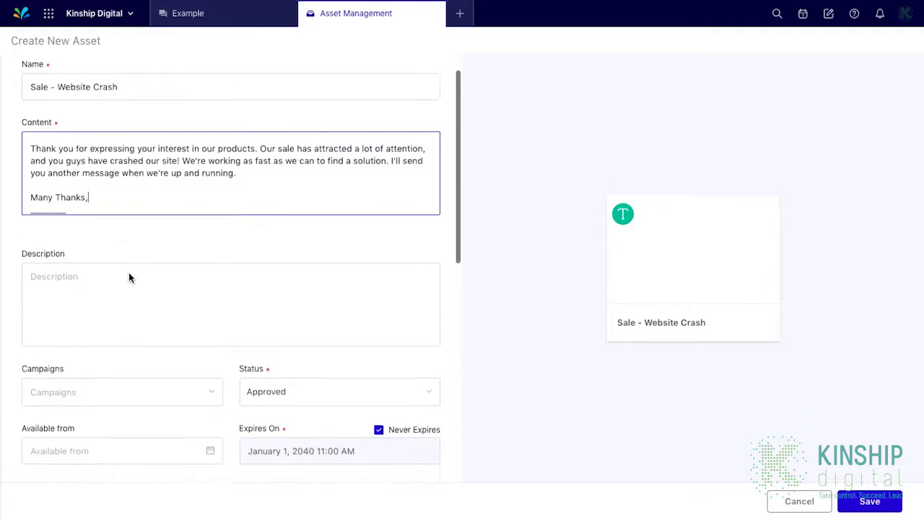
{"action": "left_click", "coordinate": [295, 378]}
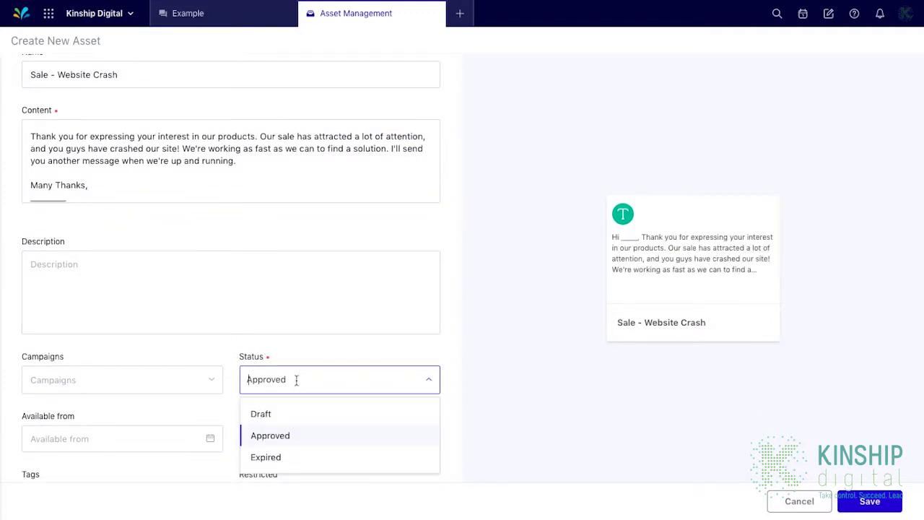
{"action": "left_click", "coordinate": [290, 433]}
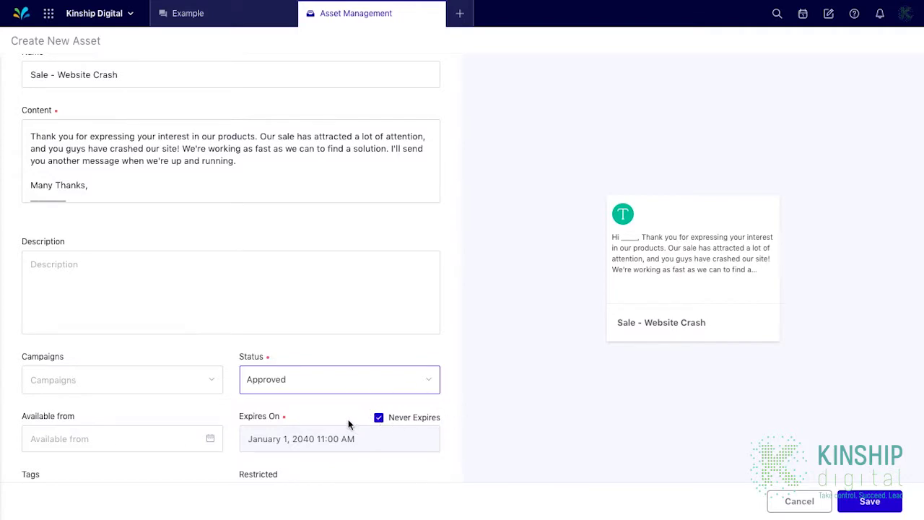
{"action": "scroll", "coordinate": [348, 424], "scroll_direction": "down", "scroll_amount": 3}
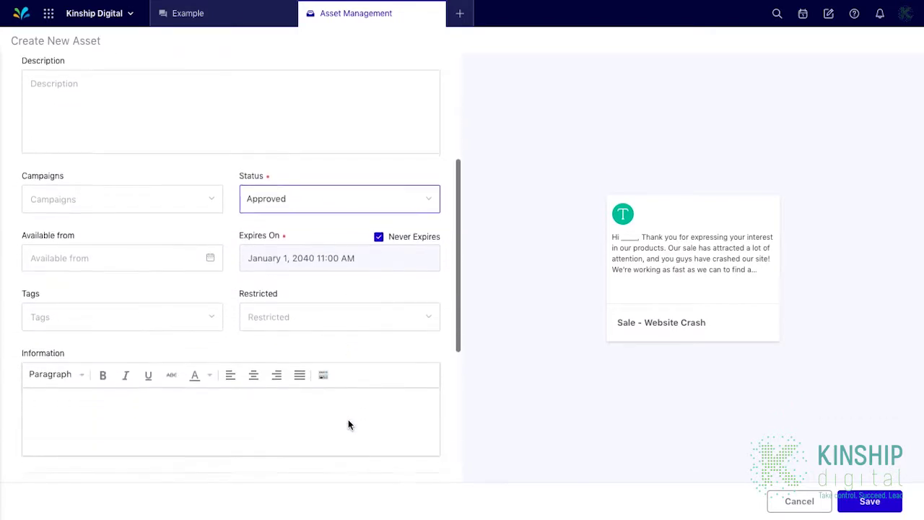
{"action": "scroll", "coordinate": [348, 424], "scroll_direction": "down", "scroll_amount": 3}
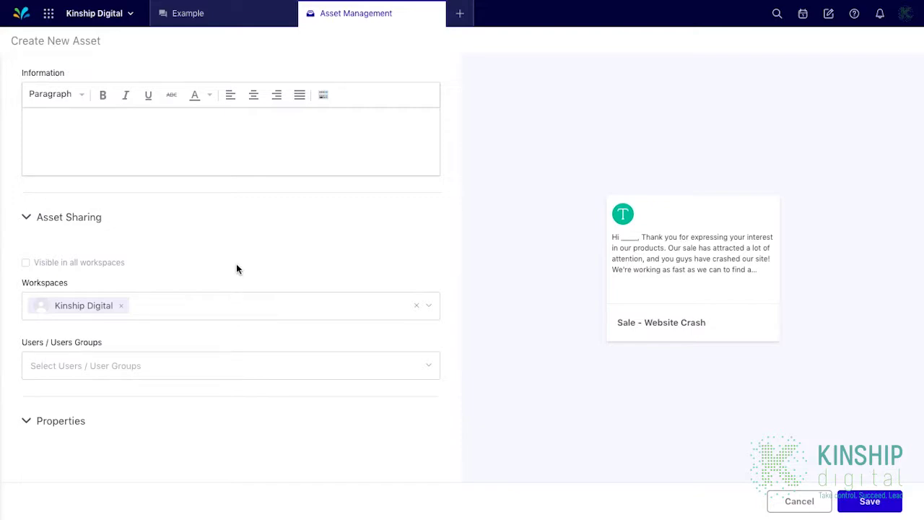
Save the template, insert Sale - Website Crash into a new post, then close it unpublished.
{"action": "left_click", "coordinate": [843, 501]}
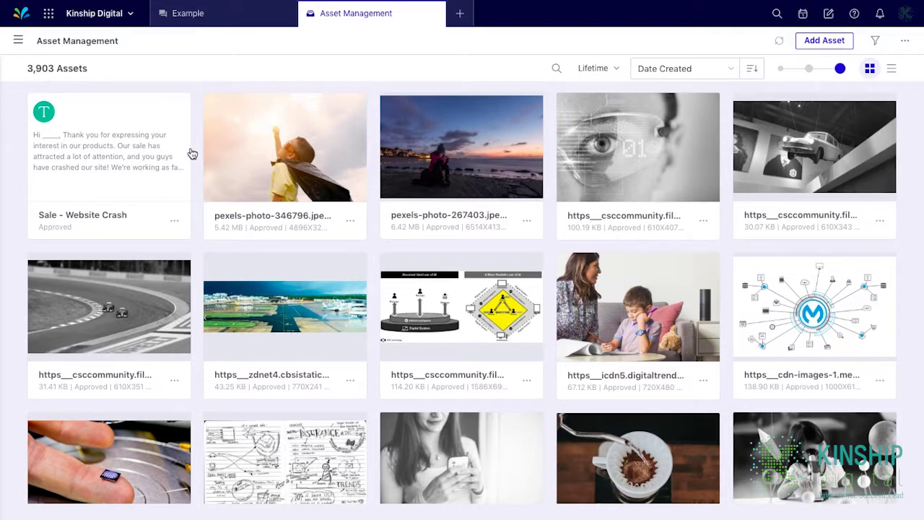
{"action": "left_click", "coordinate": [192, 154]}
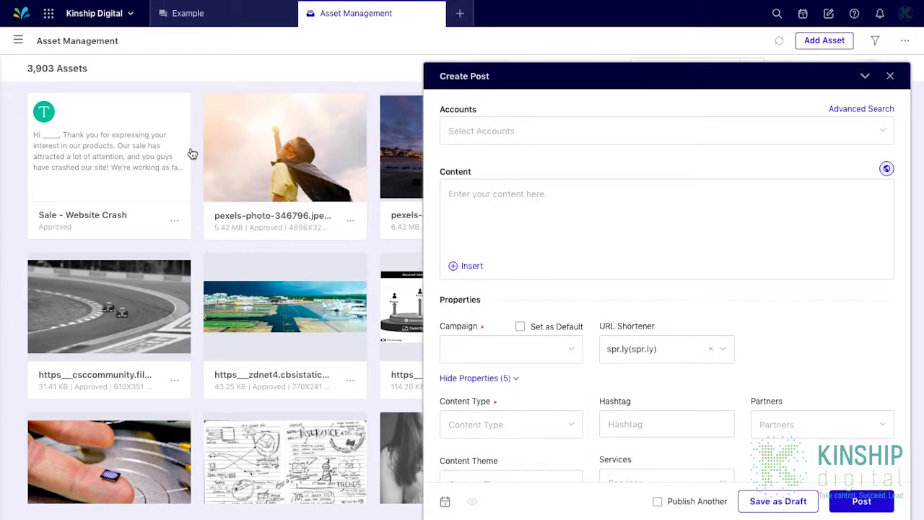
{"action": "left_click", "coordinate": [470, 271]}
{"action": "left_click", "coordinate": [454, 381]}
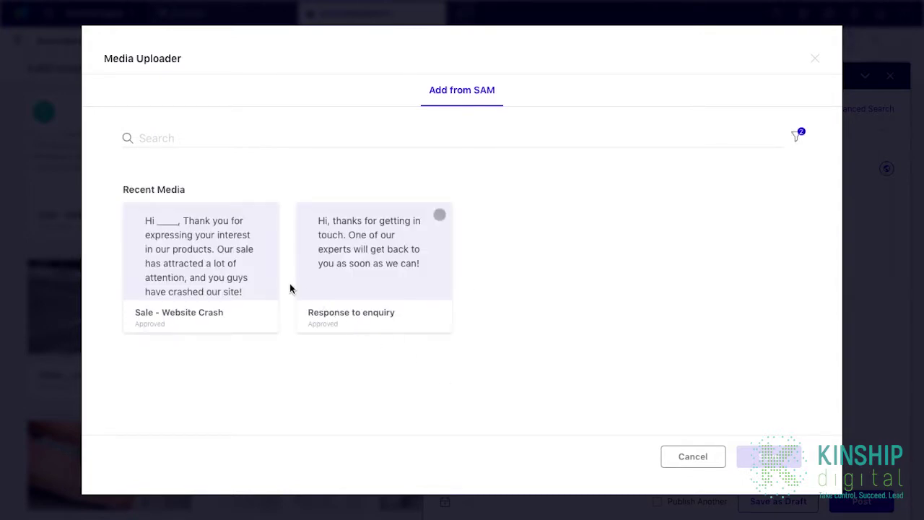
{"action": "left_click", "coordinate": [206, 251]}
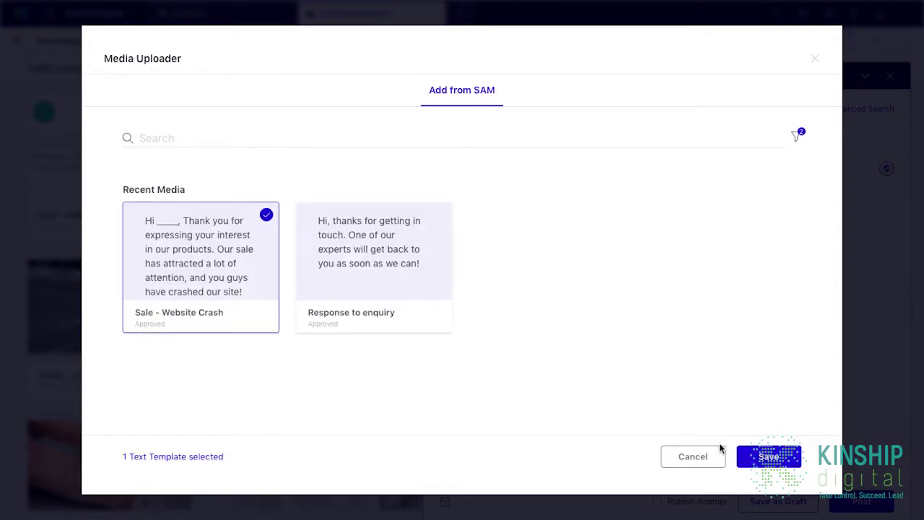
{"action": "left_click", "coordinate": [768, 456]}
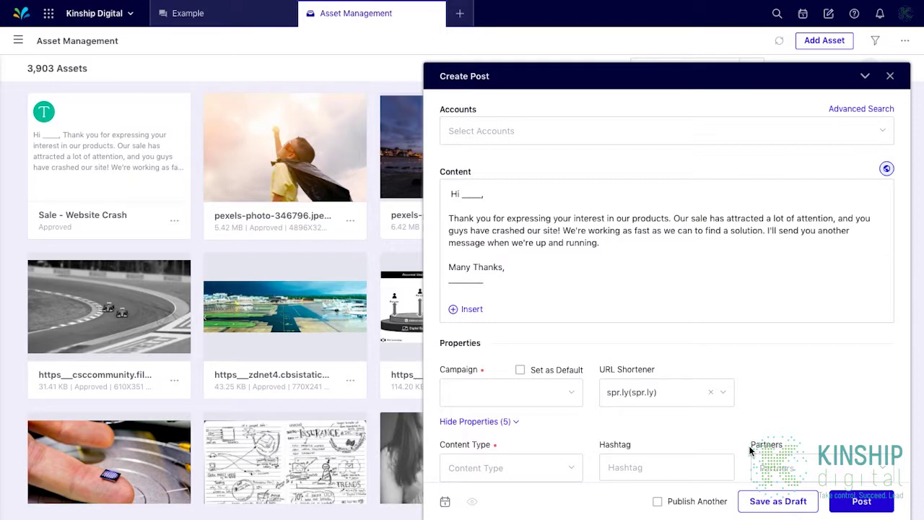
{"action": "left_click", "coordinate": [890, 76]}
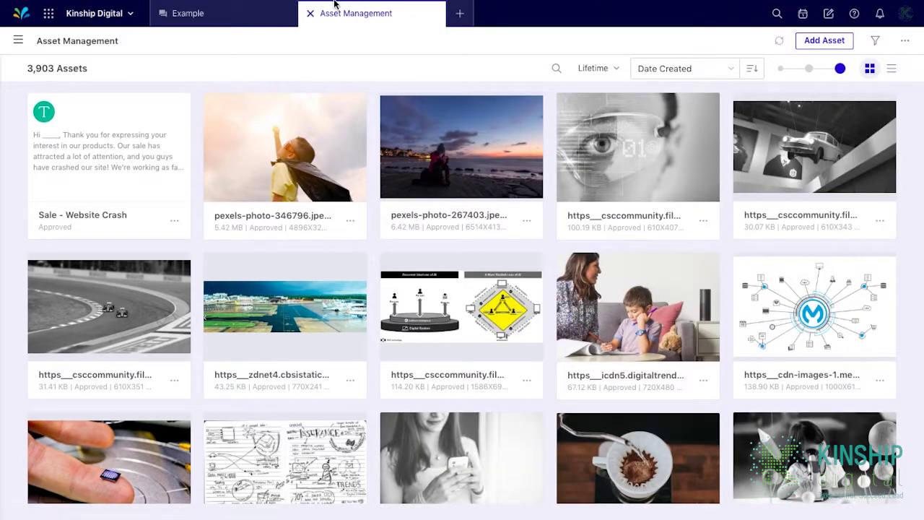
Reply to the first Example inbox comment using the Sale - Website Crash text template.
{"action": "left_click", "coordinate": [244, 20]}
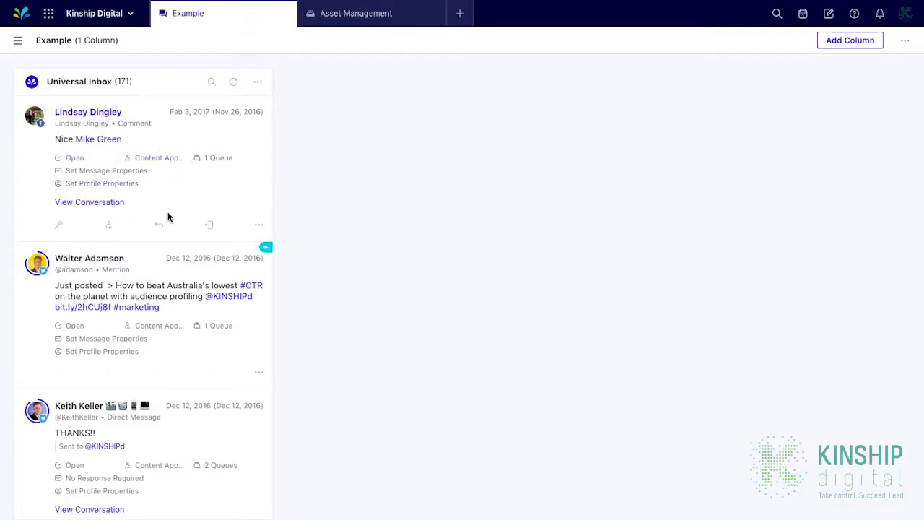
{"action": "left_click", "coordinate": [159, 226]}
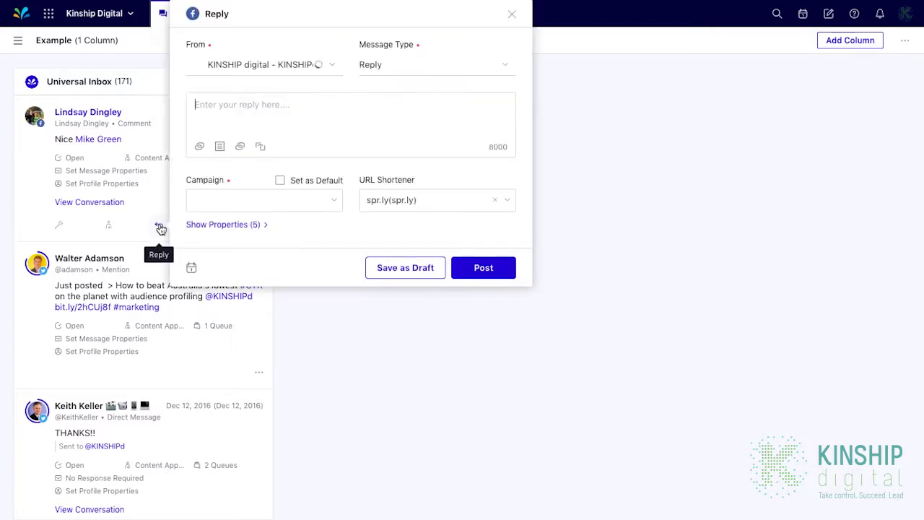
{"action": "left_click", "coordinate": [220, 146]}
{"action": "left_click", "coordinate": [206, 262]}
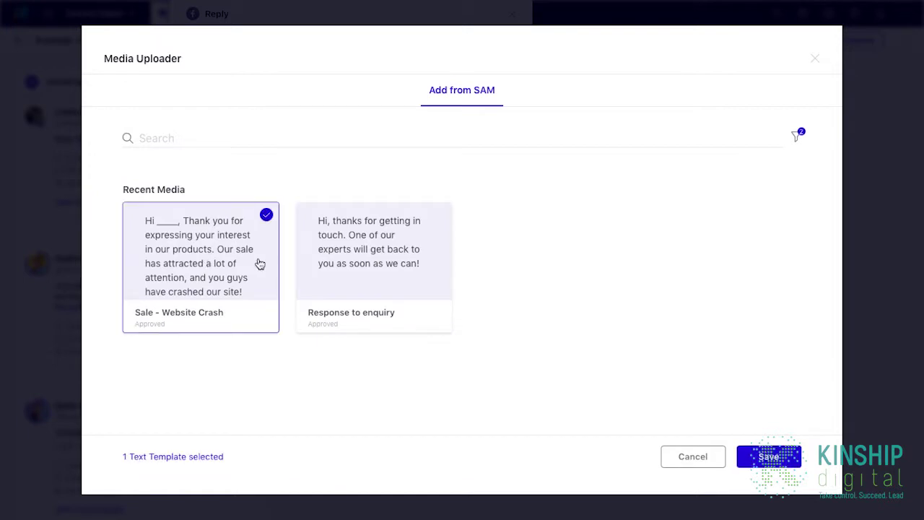
{"action": "left_click", "coordinate": [762, 457]}
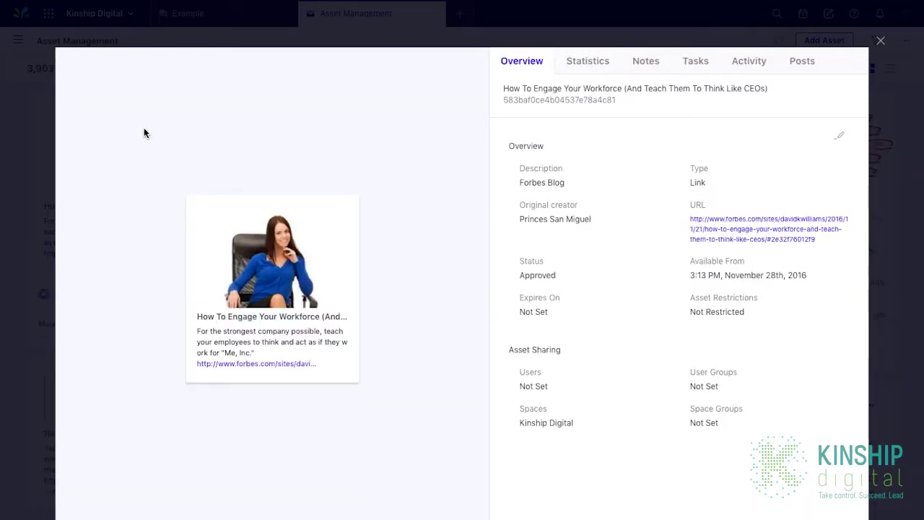
Check the asset's Statistics and Activity tabs, ending on Posts to see where it was published.
{"action": "left_click", "coordinate": [601, 65]}
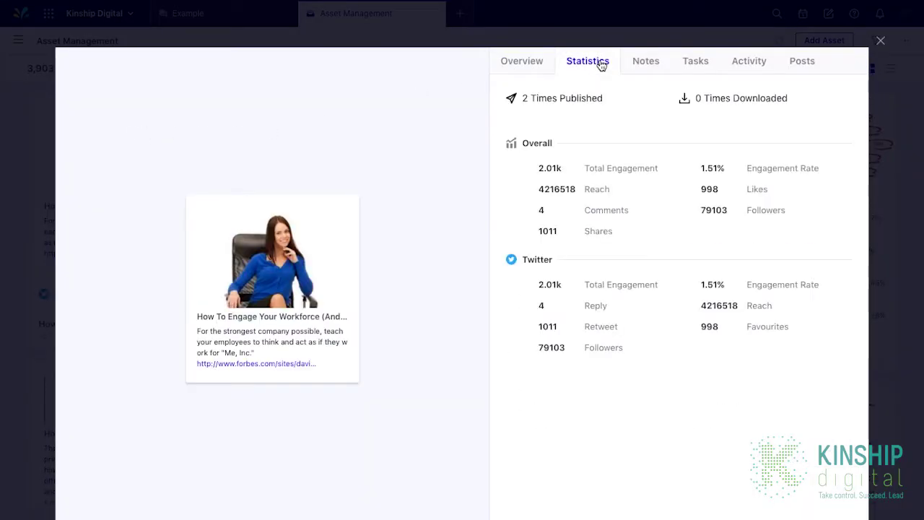
{"action": "left_click", "coordinate": [752, 65]}
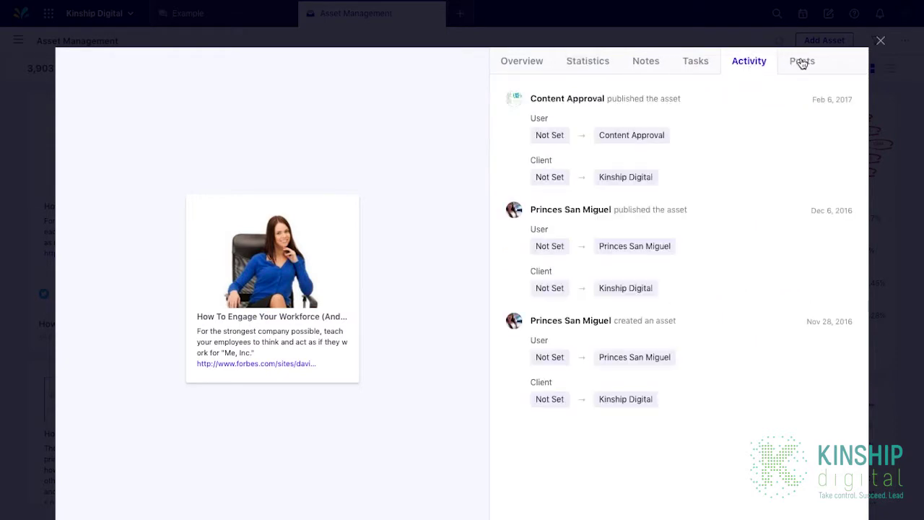
{"action": "left_click", "coordinate": [801, 63]}
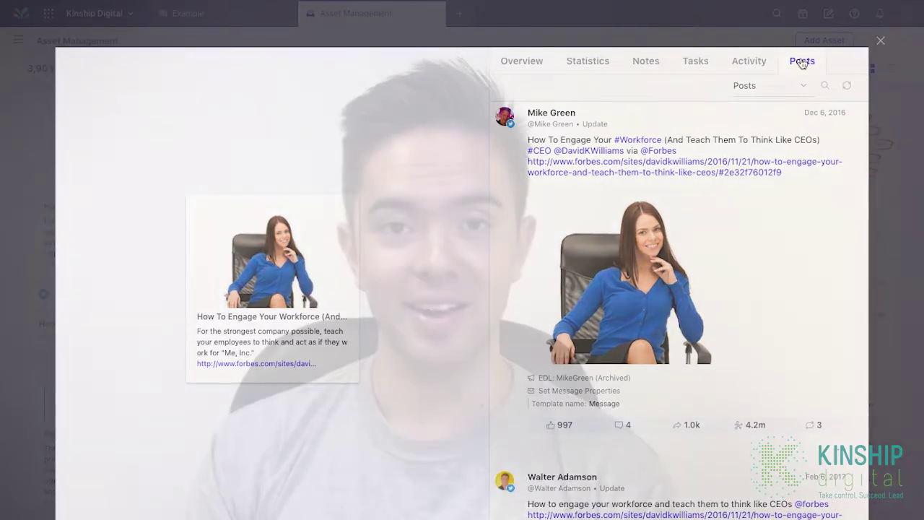